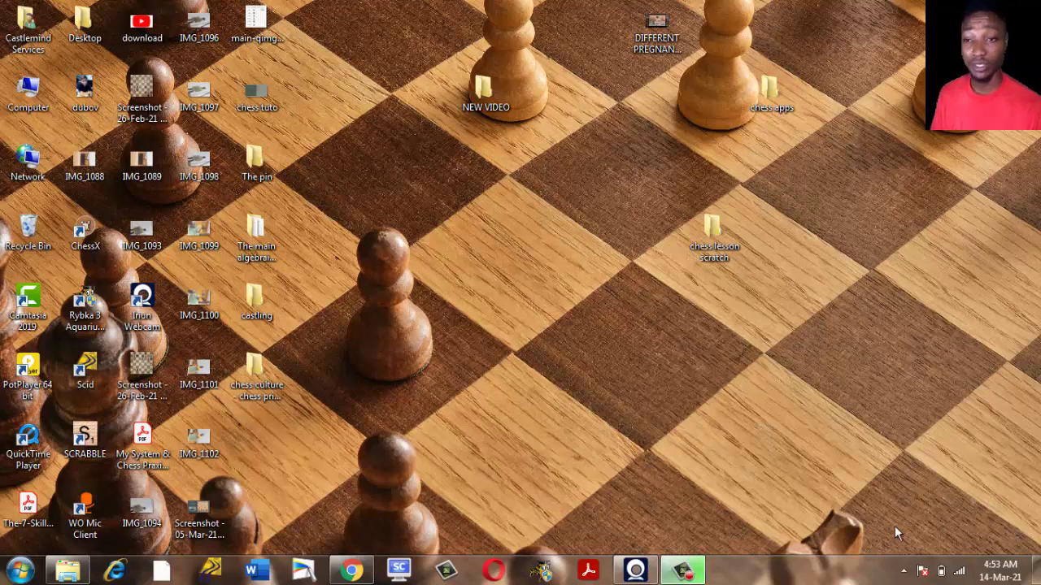
- In Lichess, dismiss the default-browser notice and open a new analysis board
{"action": "left_click", "coordinate": [352, 571]}
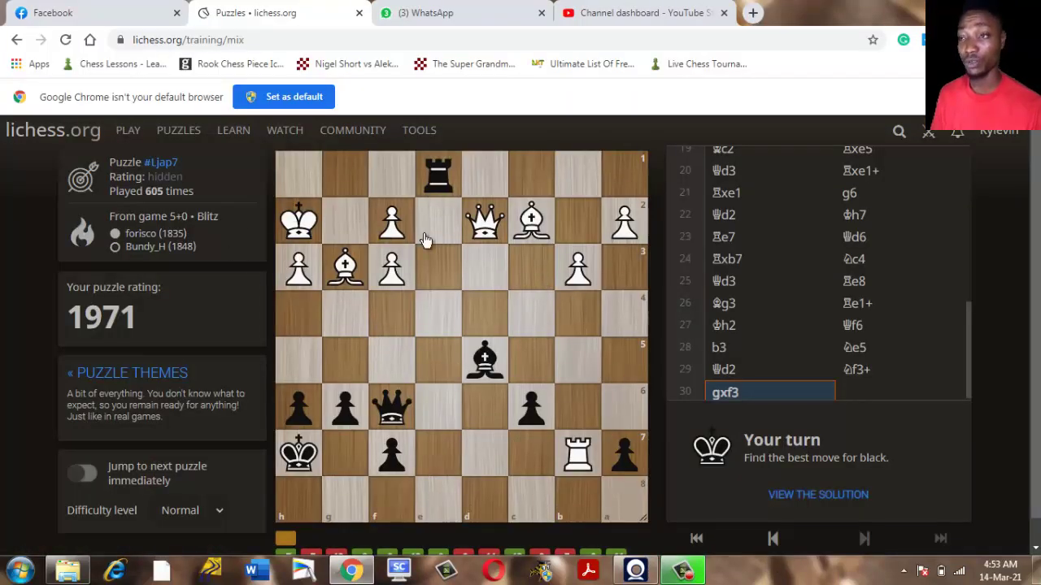
{"action": "left_click", "coordinate": [309, 100]}
{"action": "mouse_move", "coordinate": [453, 106]}
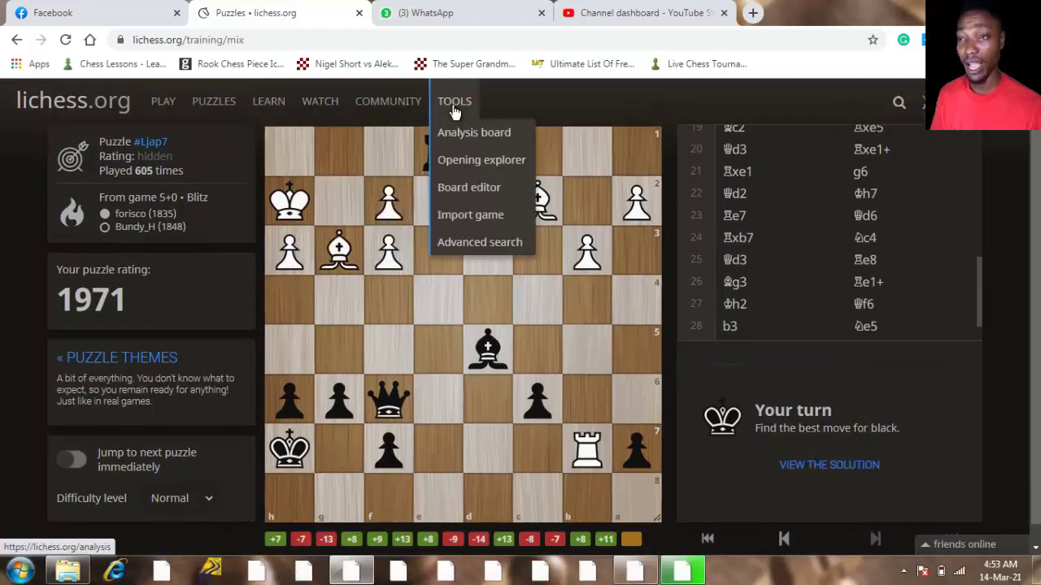
{"action": "left_click", "coordinate": [458, 133]}
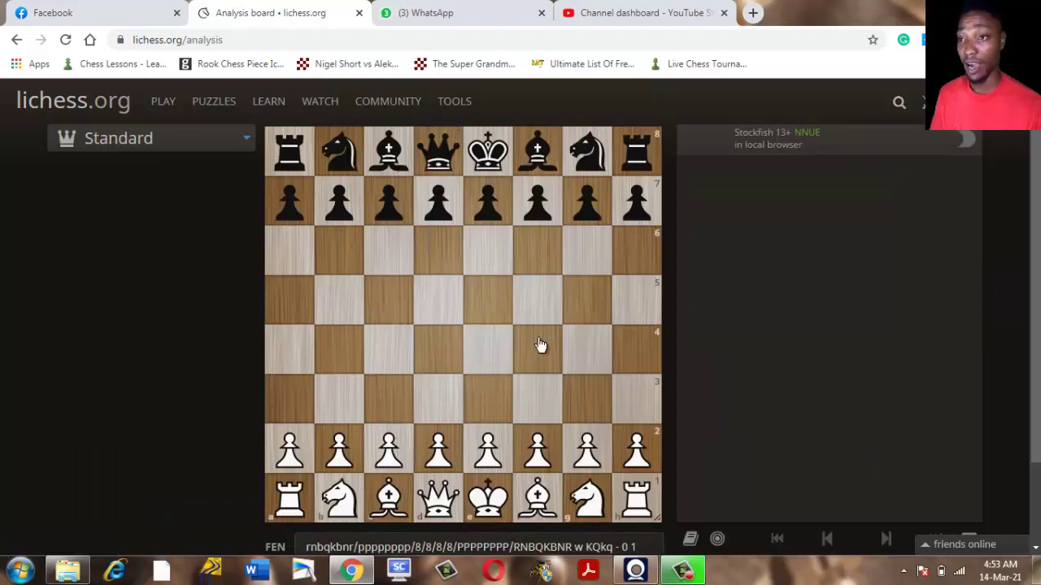
- Draw green arrows e2-e4 and d2-d4 and blue arrows f2-f4 and g2-g4
{"action": "left_click_drag", "start_coordinate": [488, 460], "coordinate": [494, 343]}
{"action": "left_click_drag", "start_coordinate": [439, 457], "coordinate": [455, 345]}
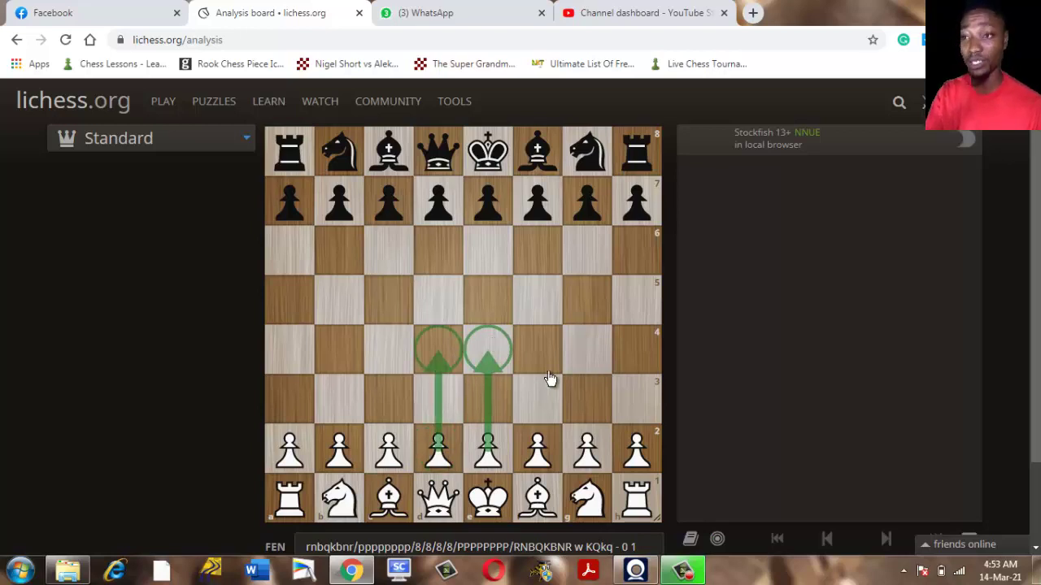
{"action": "left_click_drag", "start_coordinate": [545, 460], "coordinate": [546, 346]}
{"action": "left_click_drag", "start_coordinate": [596, 452], "coordinate": [599, 359]}
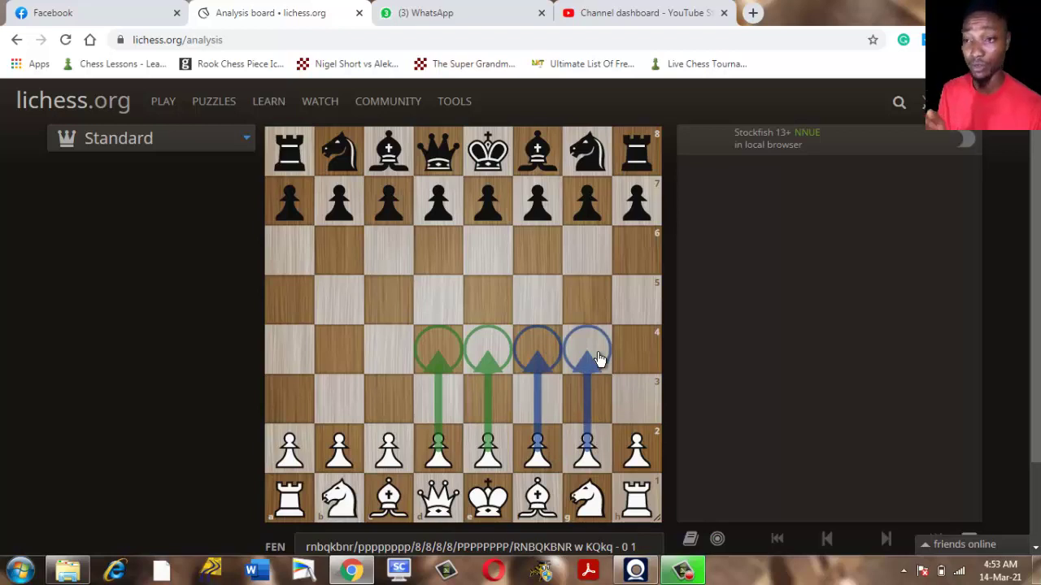
{"action": "left_click", "coordinate": [684, 573]}
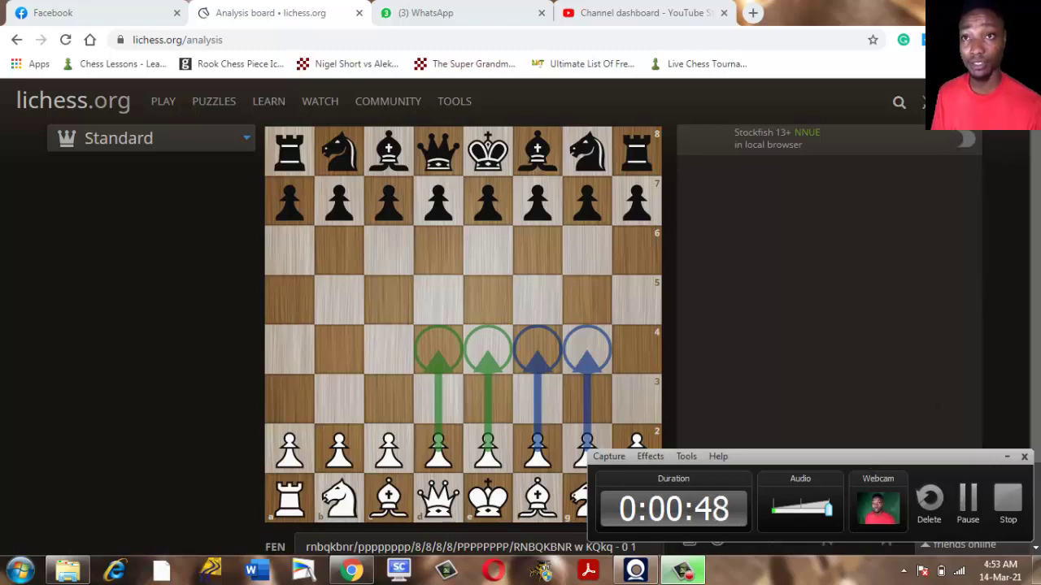
- Show the desktop with Win+D and open the 'chess apps' folder from it
{"action": "key", "text": "super+d"}
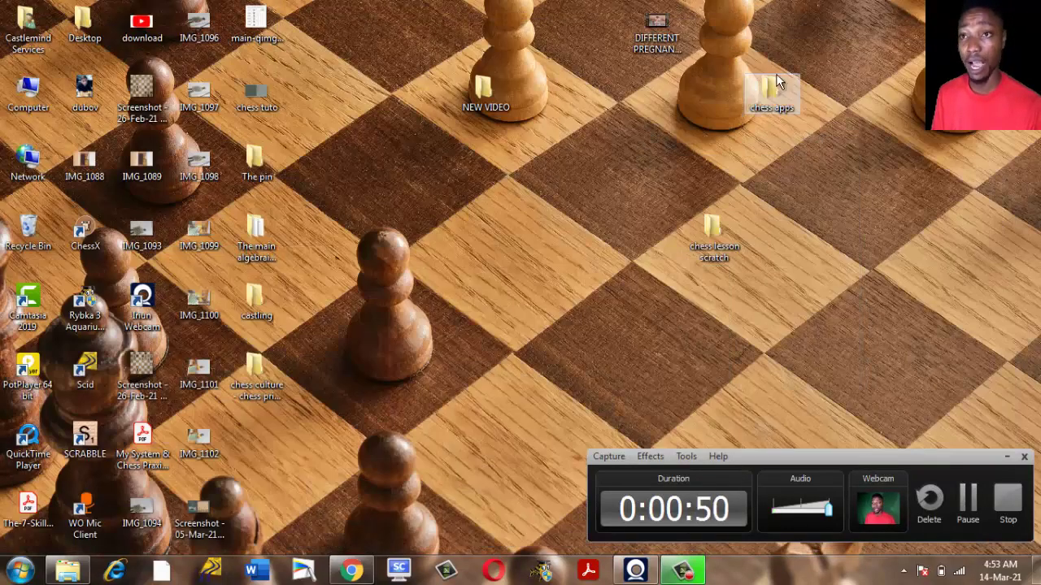
{"action": "double_click", "coordinate": [776, 75]}
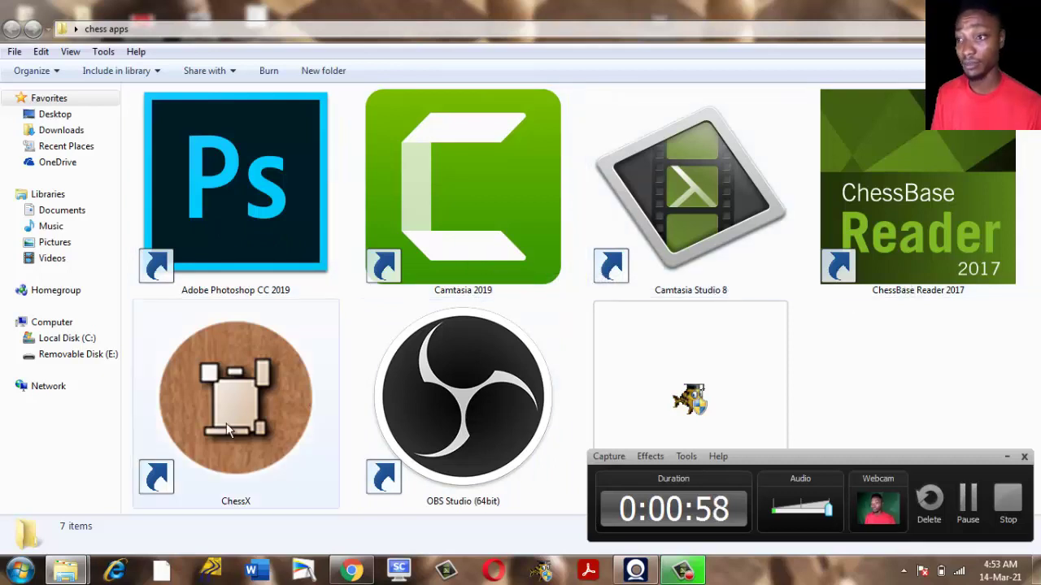
{"action": "left_click", "coordinate": [1007, 459]}
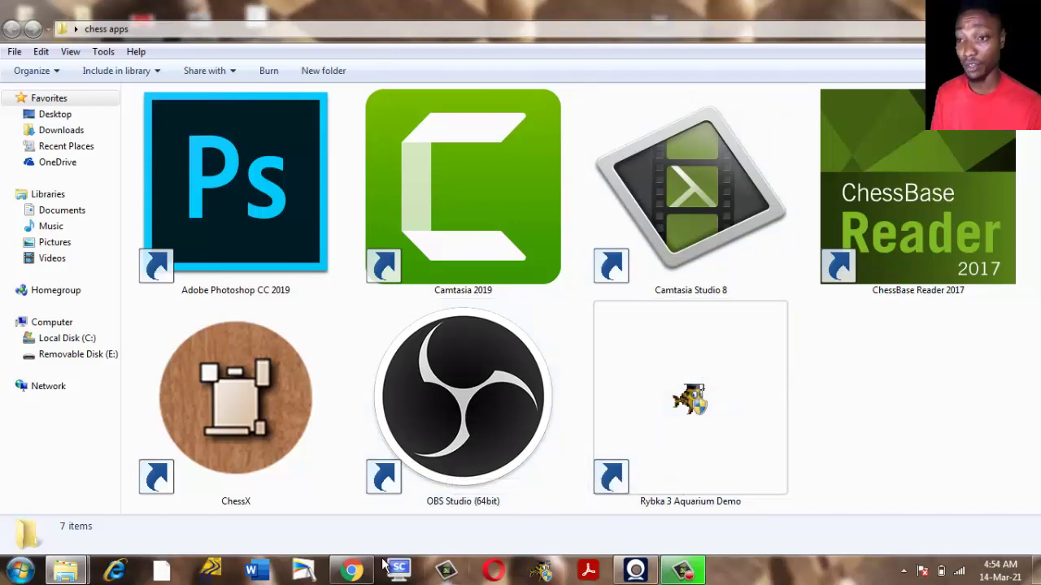
- On the Lichess analysis board, play 1.d4 d5 2.Nf3
{"action": "left_click", "coordinate": [363, 574]}
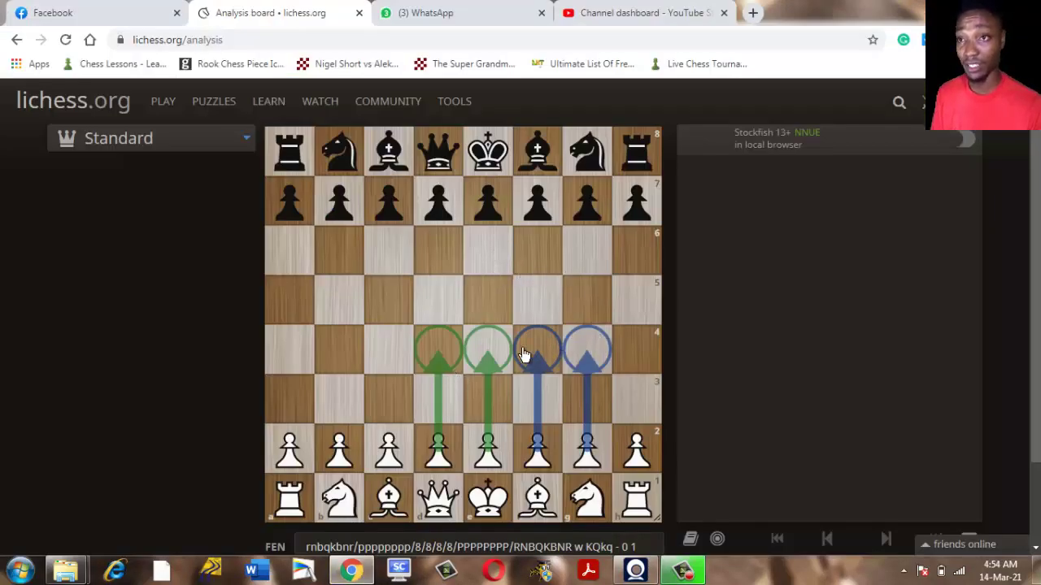
{"action": "left_click_drag", "start_coordinate": [439, 449], "coordinate": [440, 358]}
{"action": "left_click_drag", "start_coordinate": [439, 201], "coordinate": [439, 301]}
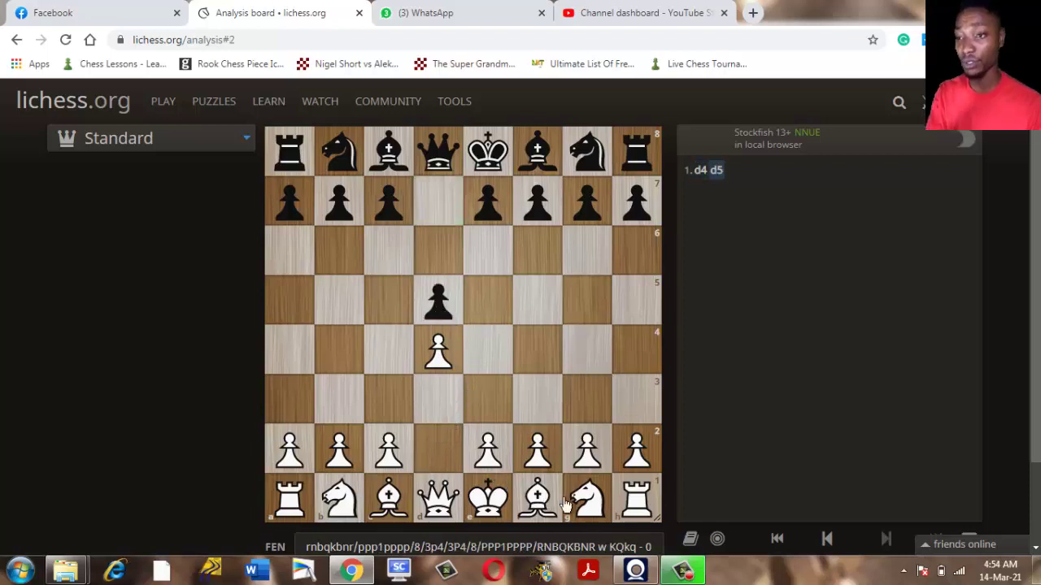
{"action": "left_click_drag", "start_coordinate": [587, 497], "coordinate": [533, 397]}
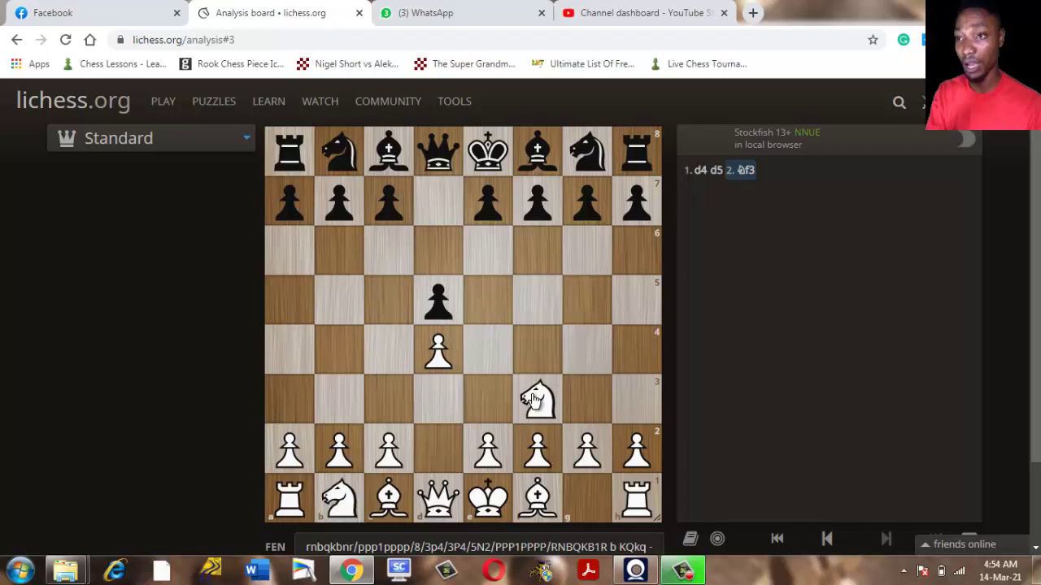
- Draw blue arrows e4-e5 and f3-e5, and circle the e5 square
{"action": "left_click_drag", "start_coordinate": [491, 351], "coordinate": [484, 313]}
{"action": "left_click_drag", "start_coordinate": [537, 399], "coordinate": [493, 307]}
{"action": "left_click", "coordinate": [491, 305]}
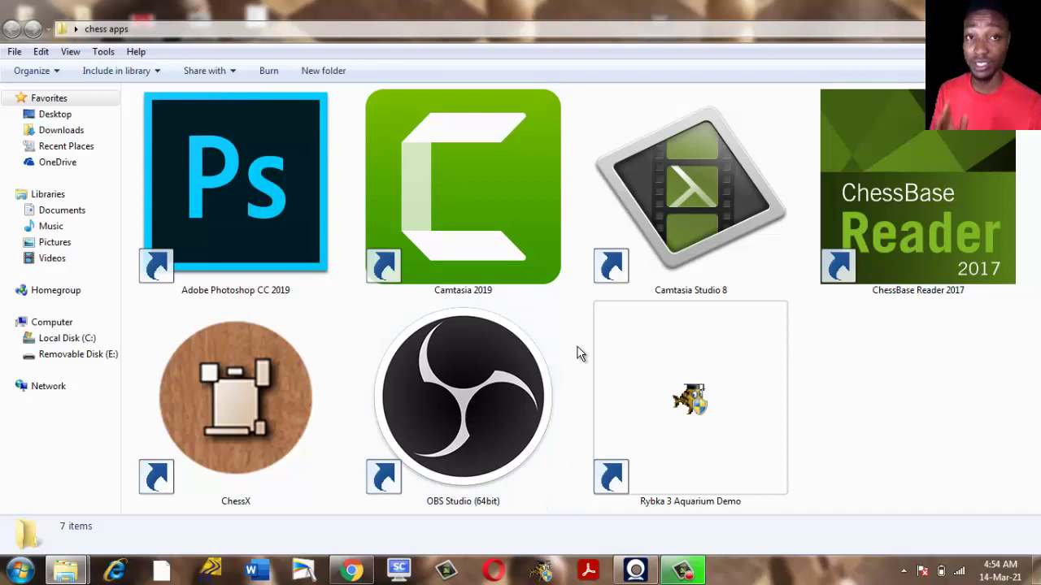
- Launch Rybka 3 Aquarium Demo from the chess apps folder and dismiss its demo notice
{"action": "double_click", "coordinate": [696, 412]}
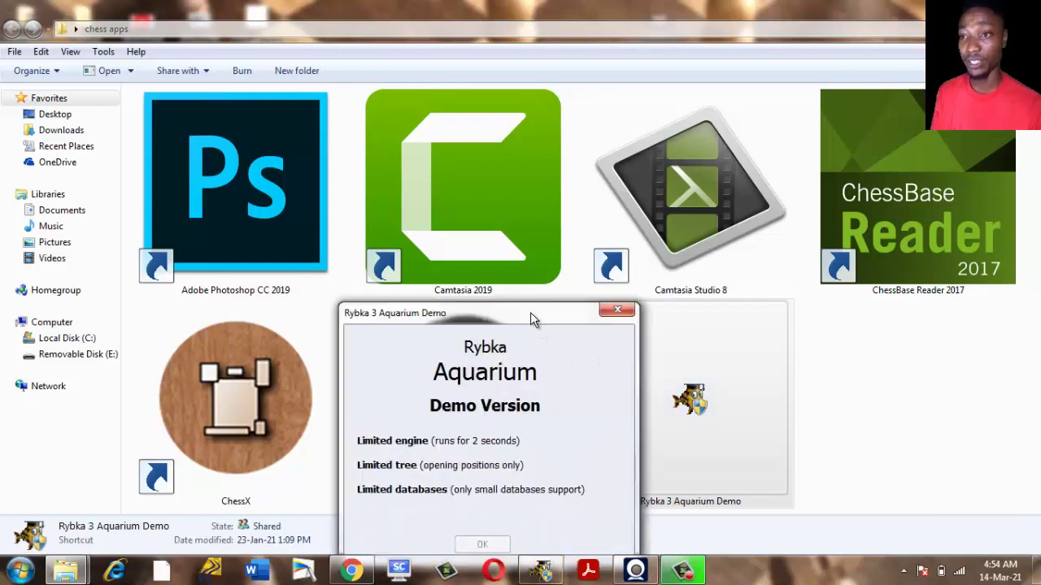
{"action": "left_click_drag", "start_coordinate": [533, 317], "coordinate": [536, 206]}
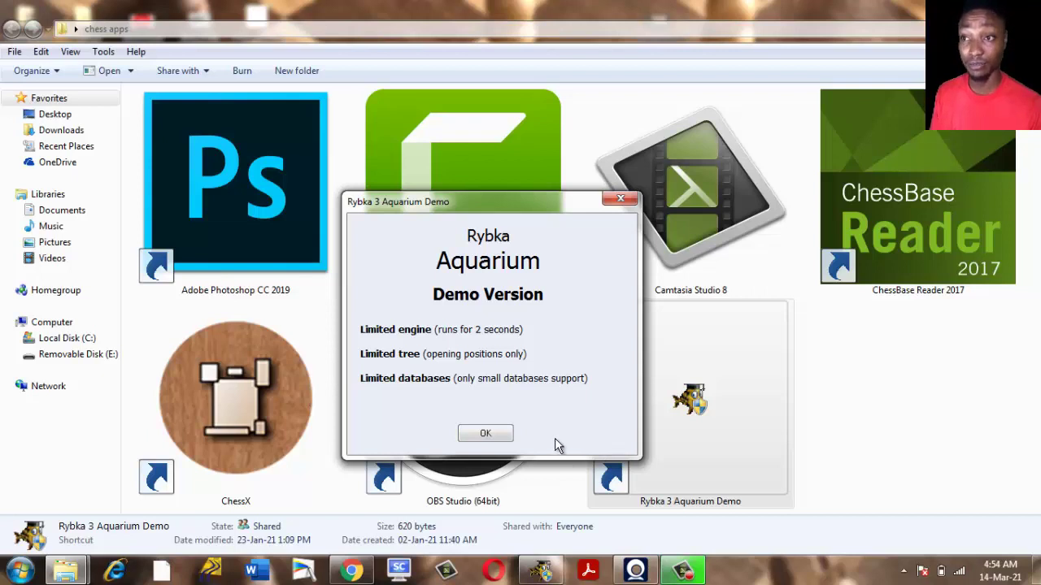
{"action": "left_click", "coordinate": [486, 433]}
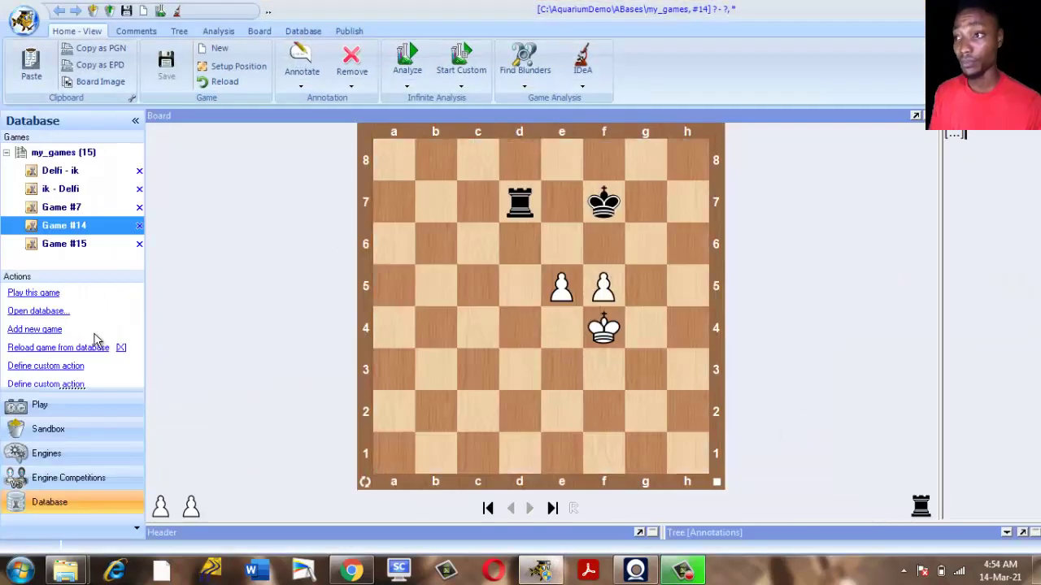
- Switch to the Sandbox board and pick the arrow tool from Comments > Color Marks
{"action": "left_click", "coordinate": [69, 431]}
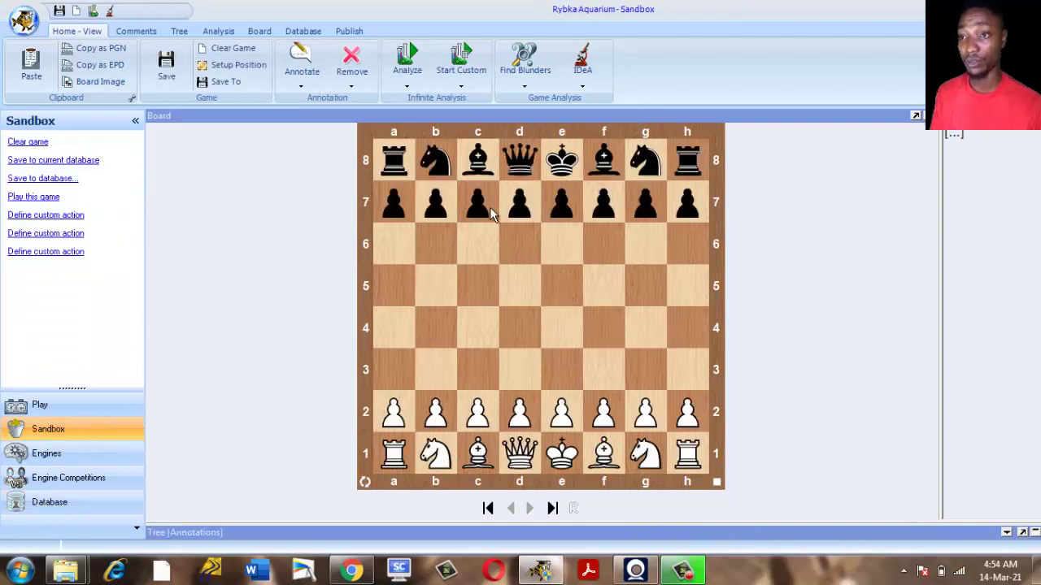
{"action": "left_click", "coordinate": [136, 31]}
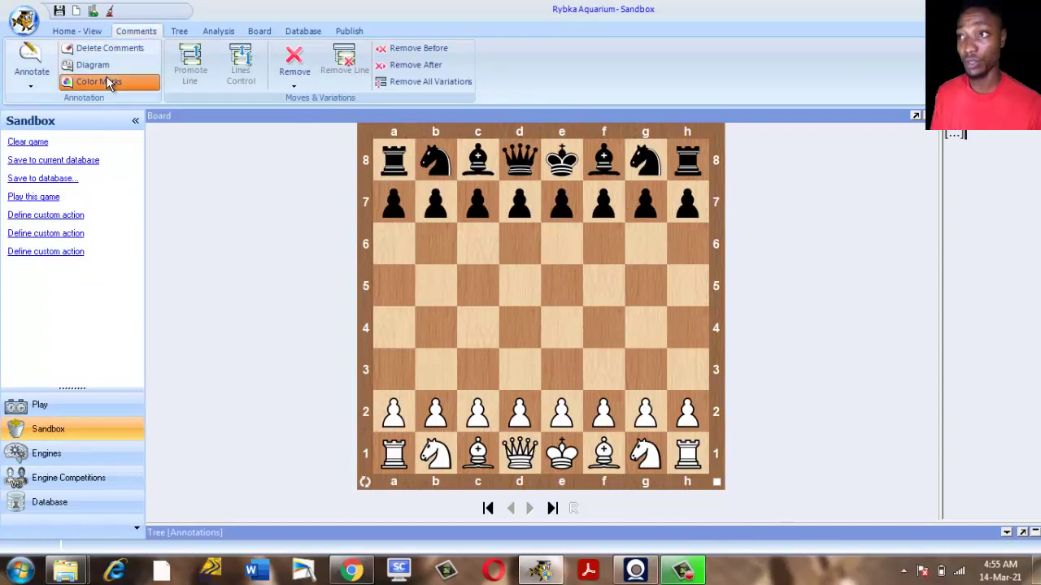
{"action": "left_click", "coordinate": [98, 82]}
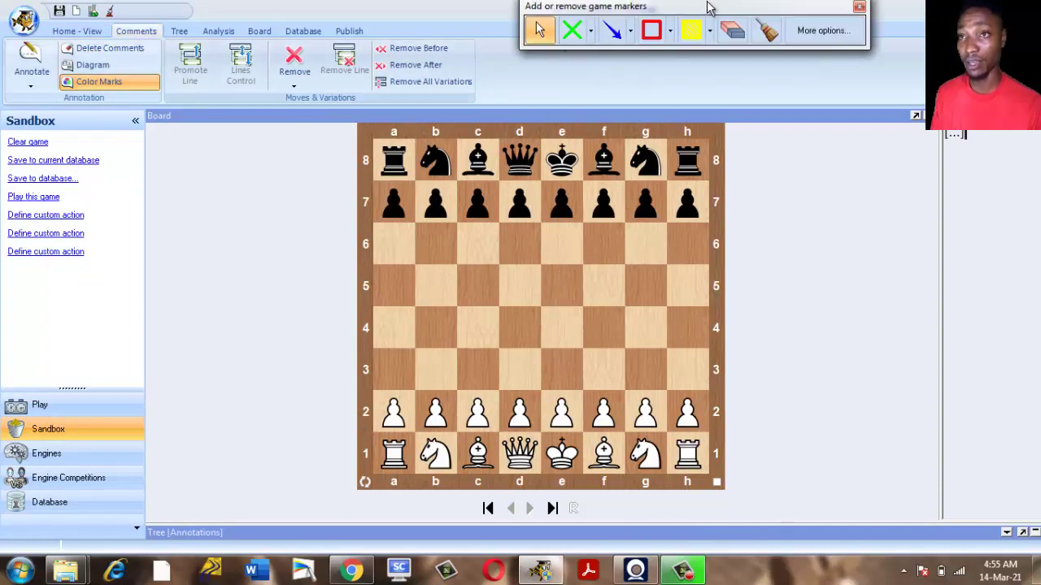
{"action": "left_click_drag", "start_coordinate": [706, 6], "coordinate": [704, 33]}
{"action": "left_click", "coordinate": [610, 57]}
- Draw purple arrows e2-e4, d2-d4 and c2-c4, then close the markers palette
{"action": "mouse_move", "coordinate": [574, 392]}
{"action": "left_mouse_down"}
{"action": "mouse_move", "coordinate": [558, 314]}
{"action": "mouse_move", "coordinate": [561, 330]}
{"action": "left_mouse_up"}
{"action": "left_click_drag", "start_coordinate": [529, 417], "coordinate": [520, 335]}
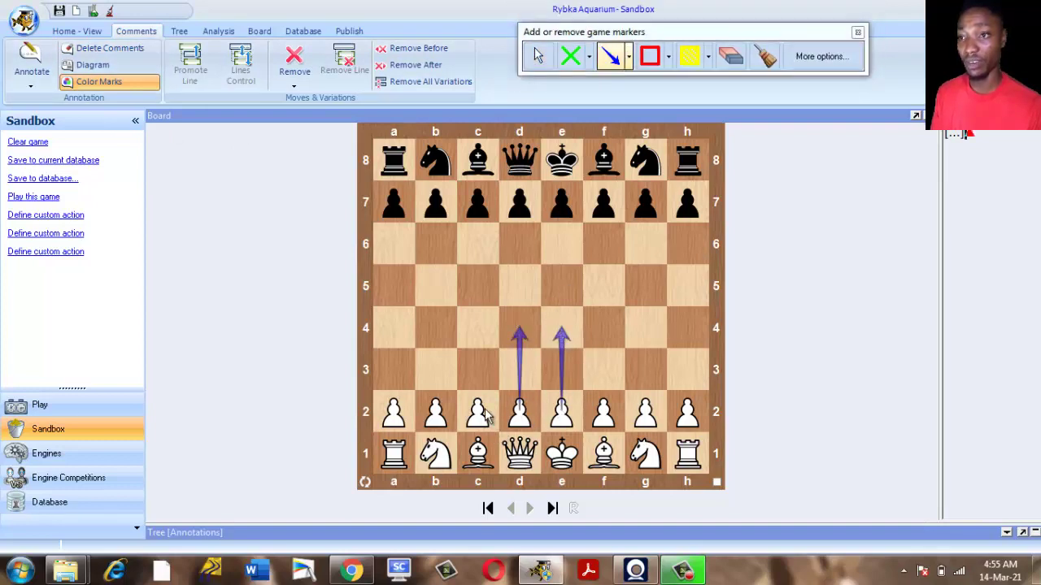
{"action": "left_click_drag", "start_coordinate": [486, 400], "coordinate": [483, 315]}
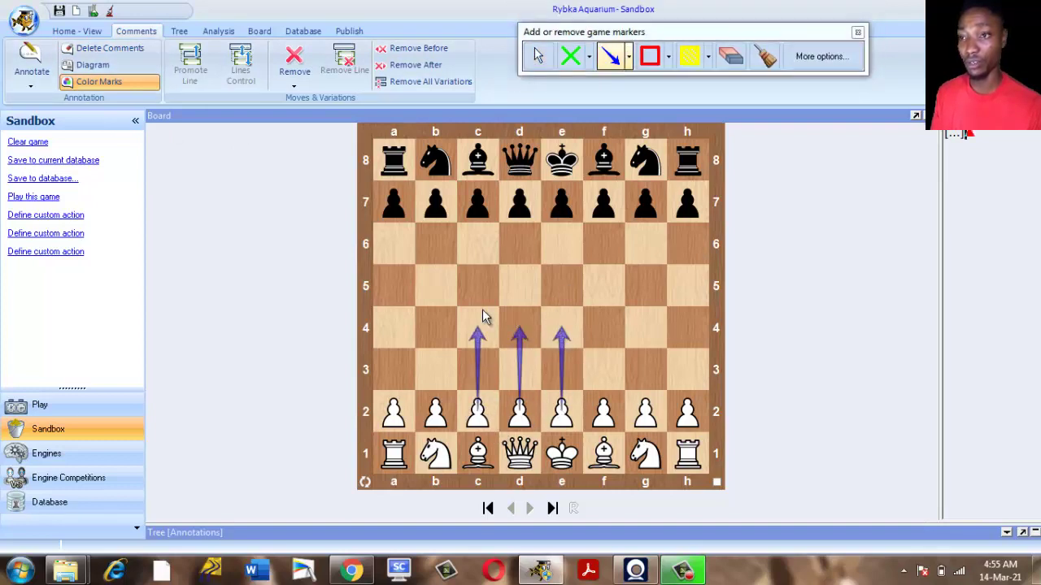
{"action": "left_click", "coordinate": [628, 57]}
{"action": "left_click", "coordinate": [632, 68]}
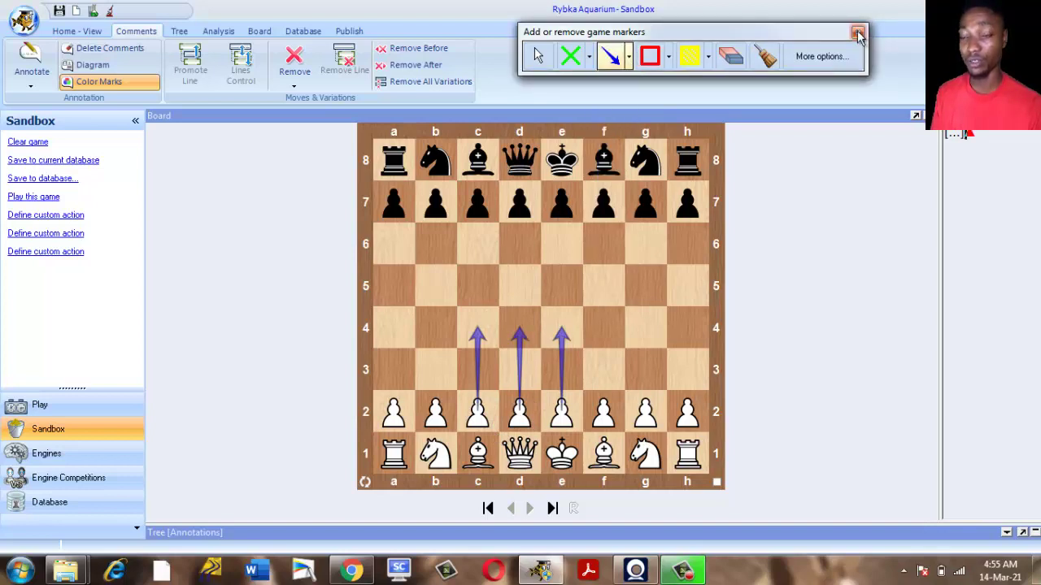
{"action": "left_click", "coordinate": [857, 33]}
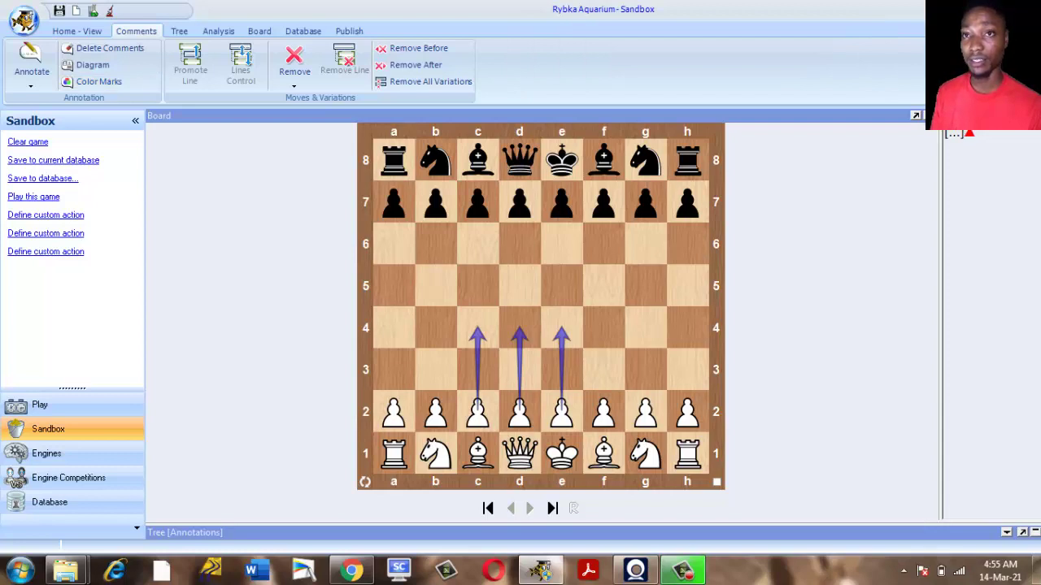
- Minimize Aquarium, reopen 'chess apps' from the desktop, and maximize its Explorer window
{"action": "key", "text": "super+Down"}
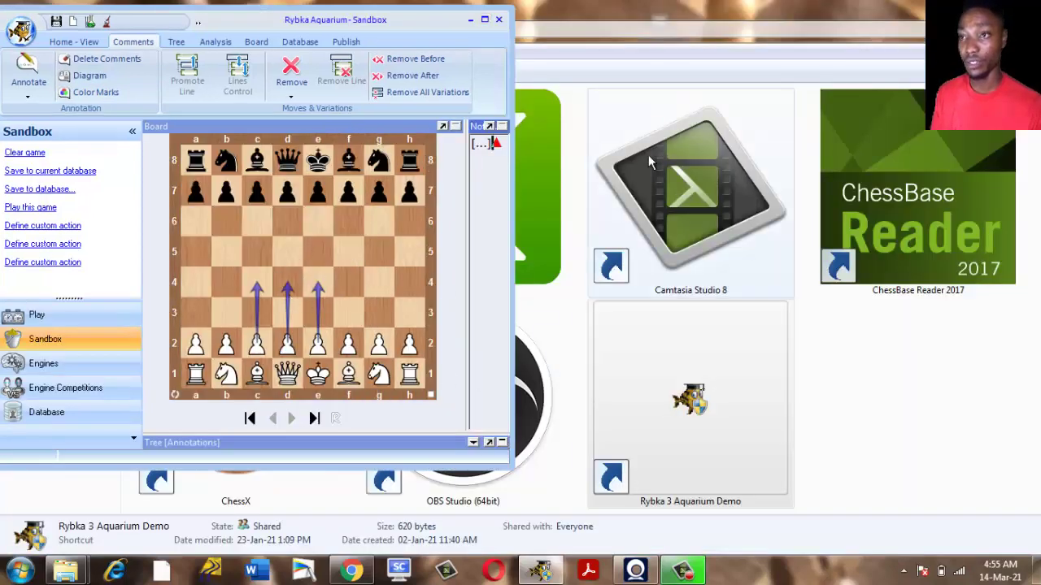
{"action": "left_click", "coordinate": [468, 22]}
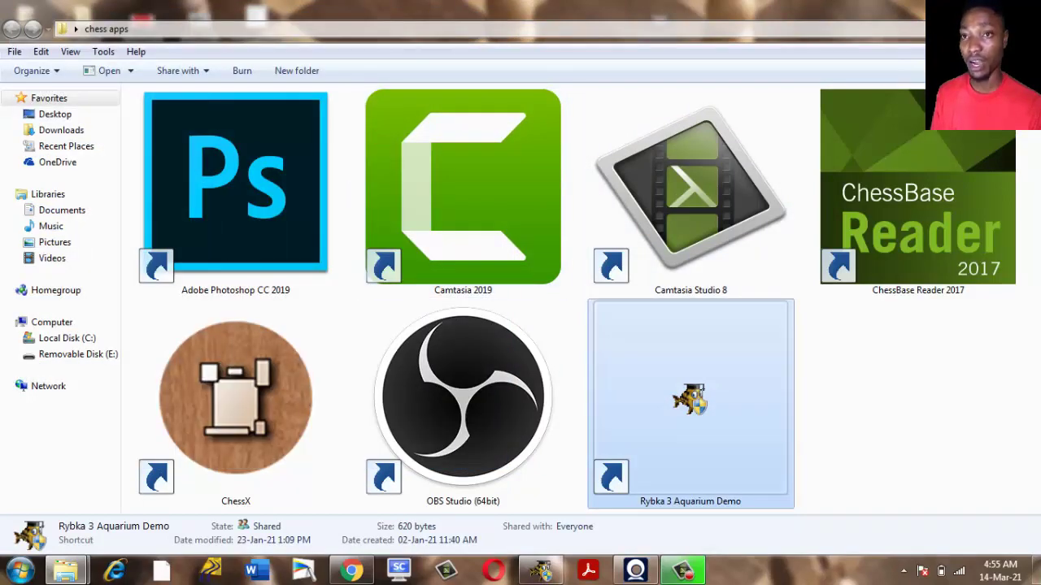
{"action": "key", "text": "super+d"}
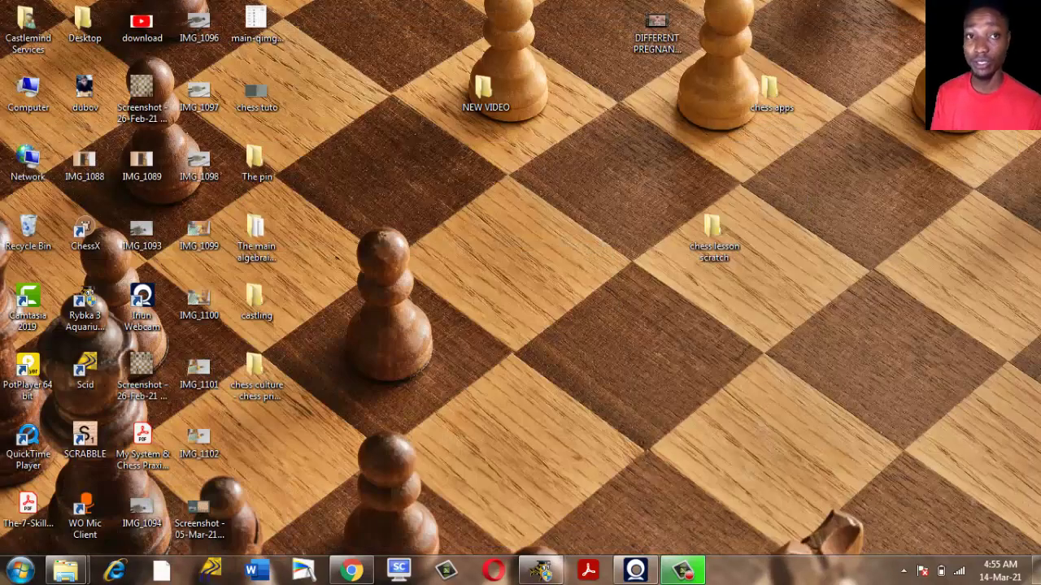
{"action": "double_click", "coordinate": [781, 98]}
{"action": "left_click", "coordinate": [677, 46]}
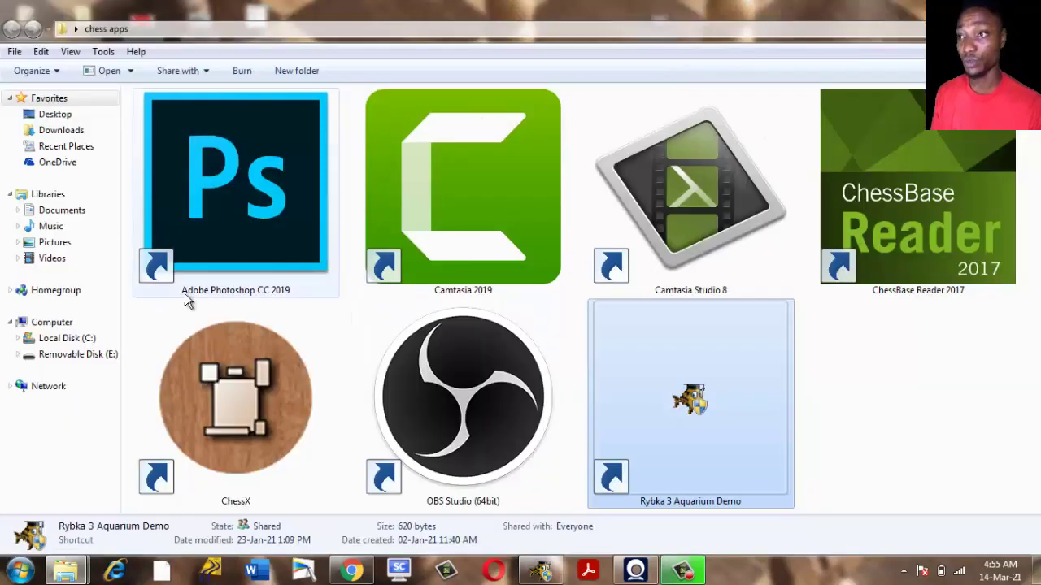